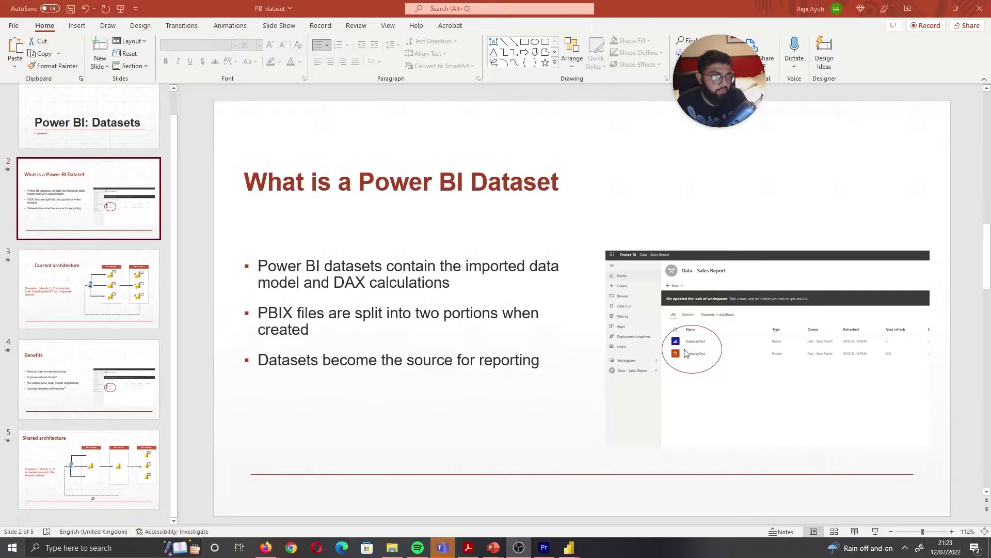
Zoom into the workspace screenshot on the dataset slide, then move on to slide 3, Current architecture
click(932, 531)
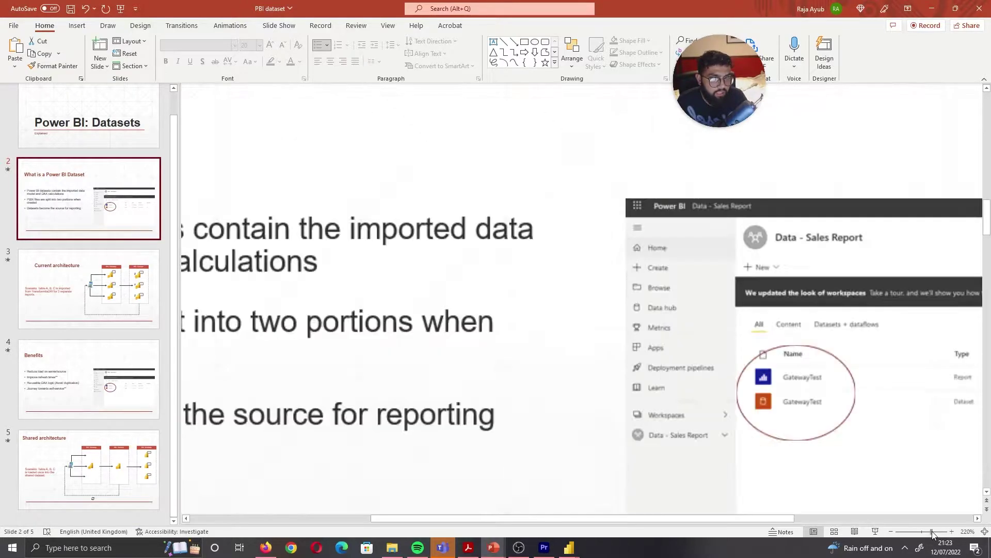
drag(676, 518, 769, 519)
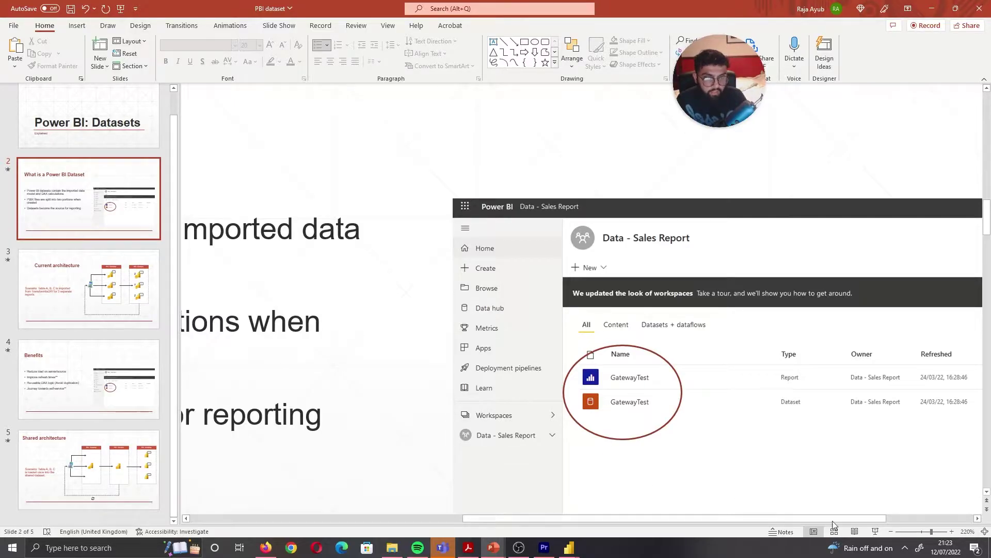
drag(931, 532, 924, 533)
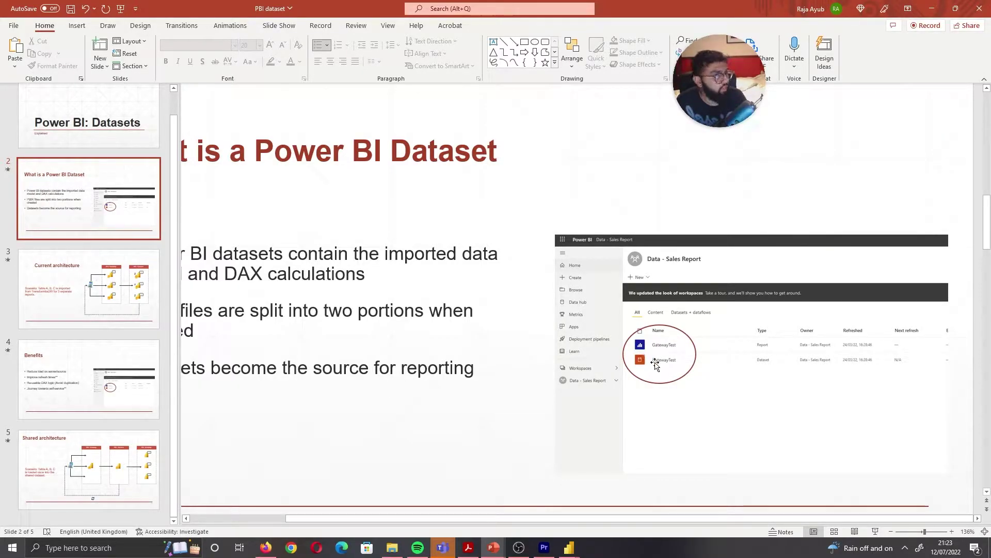
ctrl+scroll(915, 519, down, 3)
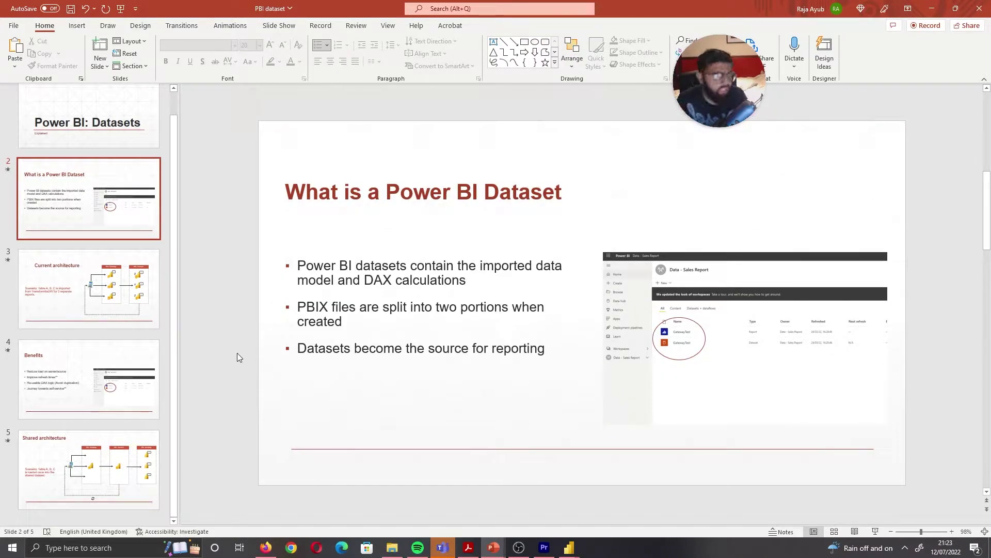
scroll(228, 363, down, 1)
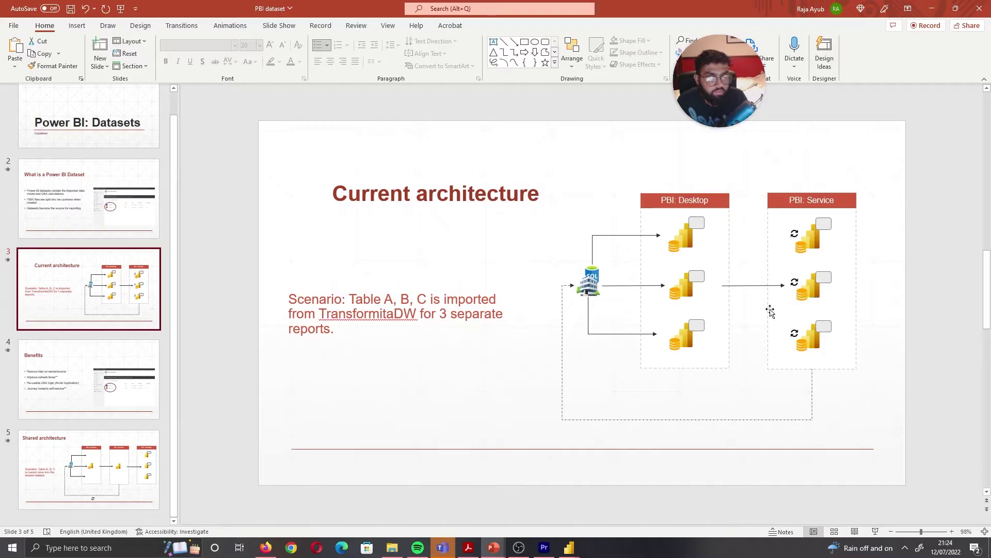
Select the slide 4 thumbnail in the slide pane to show the shared-dataset slide
click(124, 460)
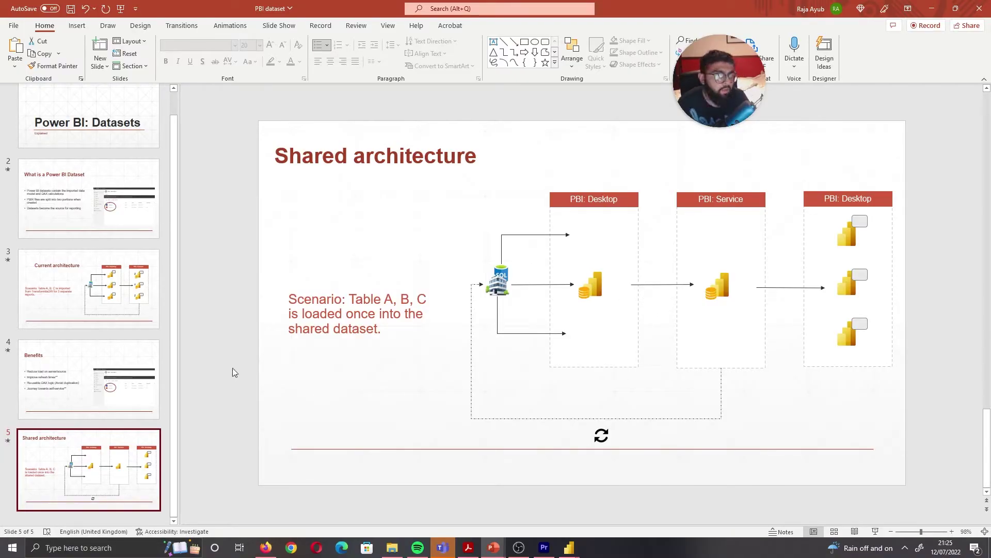
click(159, 365)
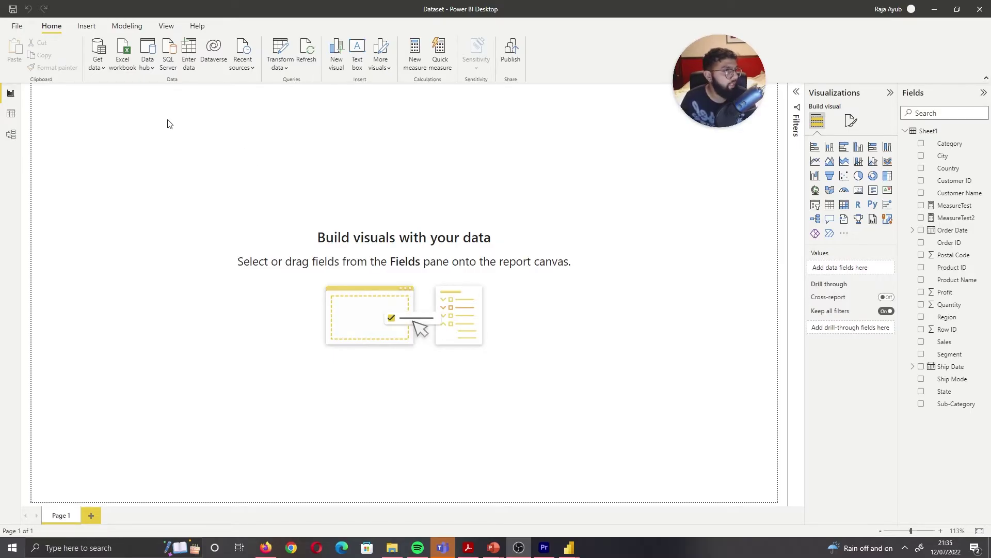
Add a test MeasureTest chart to the report page, then remove it
click(100, 68)
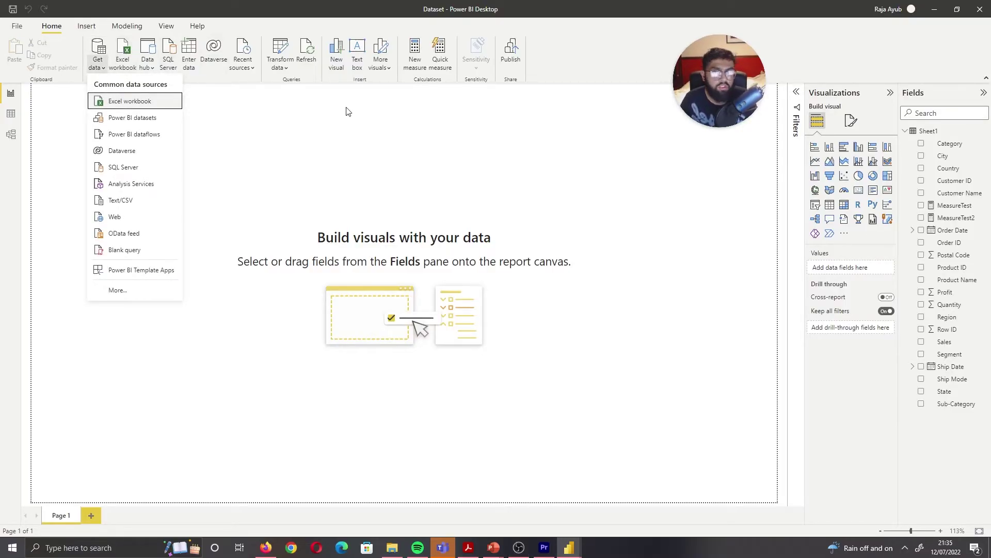
click(437, 151)
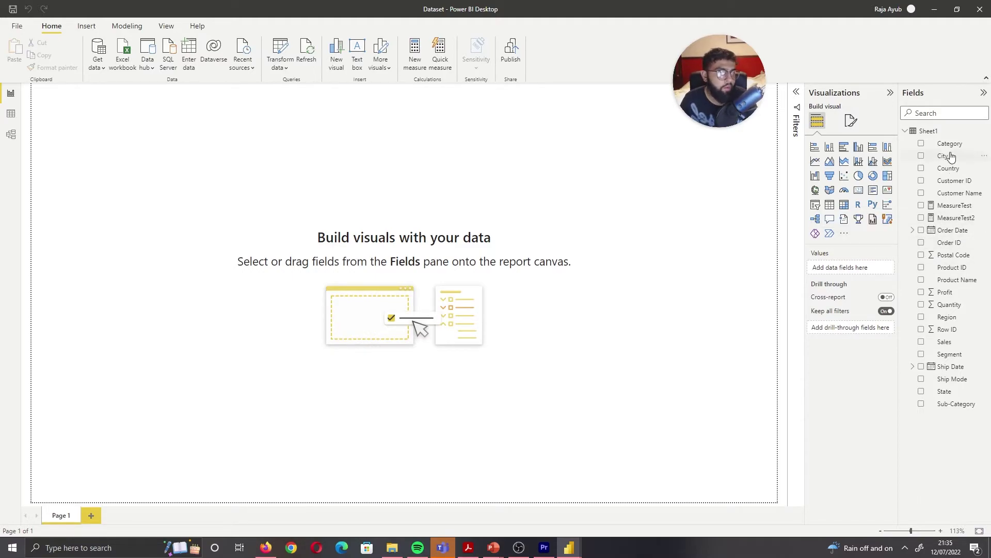
click(921, 206)
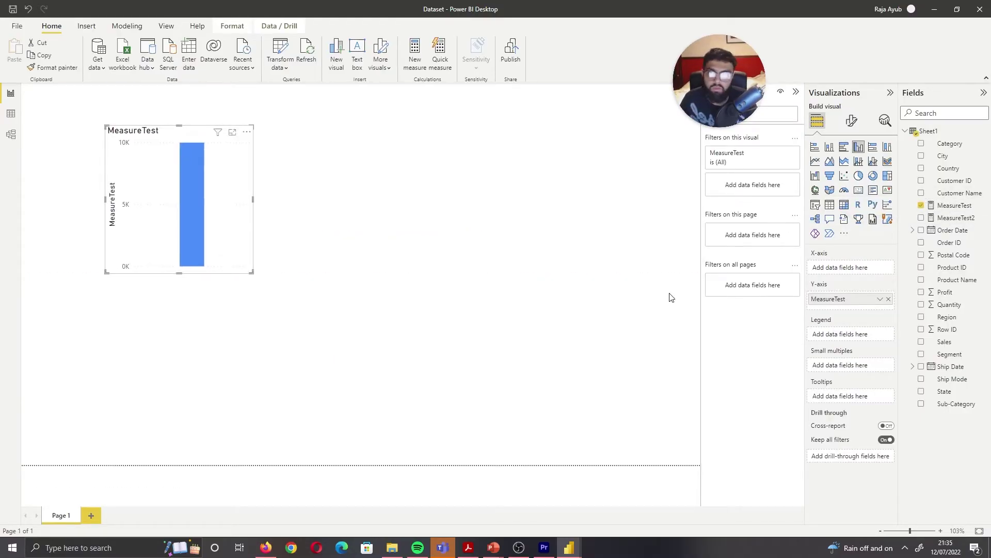
click(246, 133)
click(279, 169)
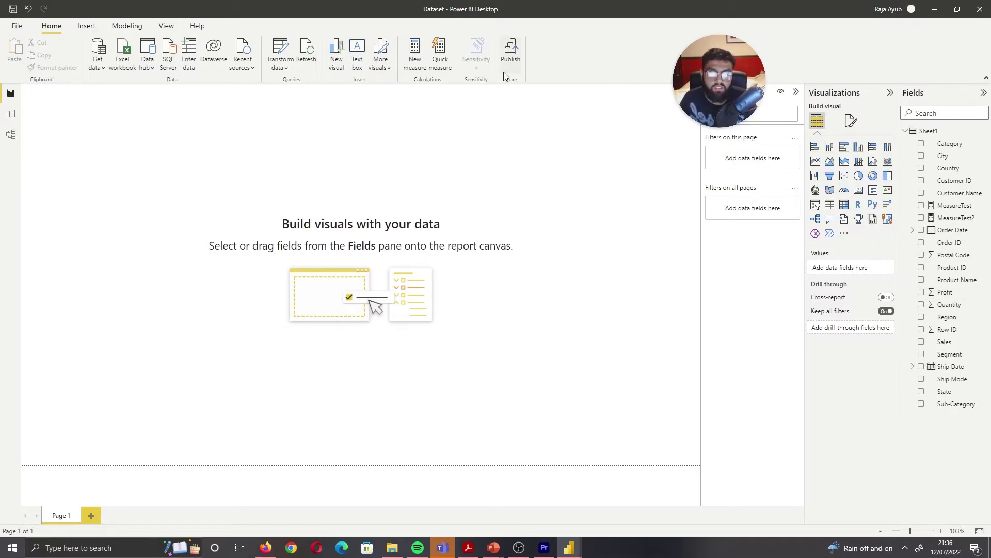
Save the Dataset report and publish it to the Data - Sales Report workspace
click(511, 51)
click(552, 287)
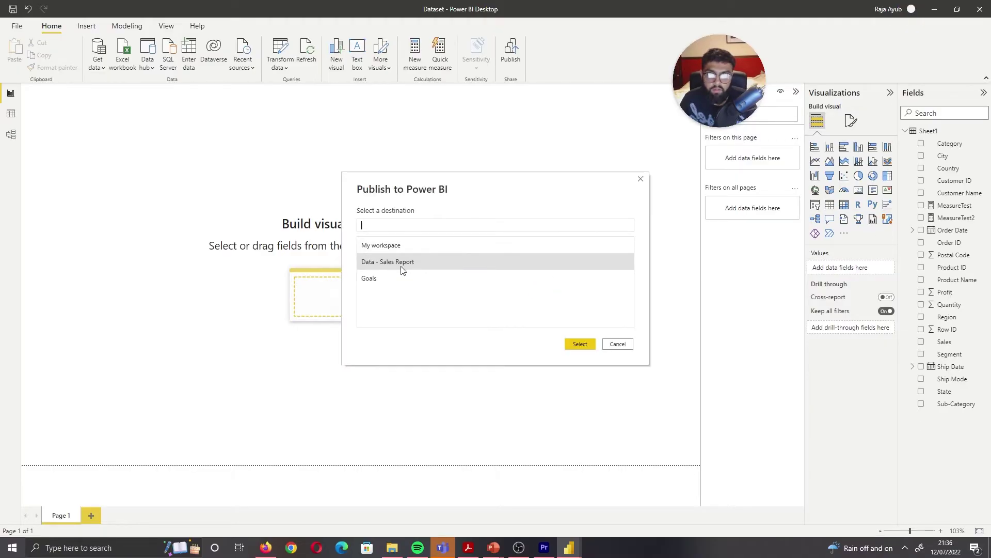
click(617, 344)
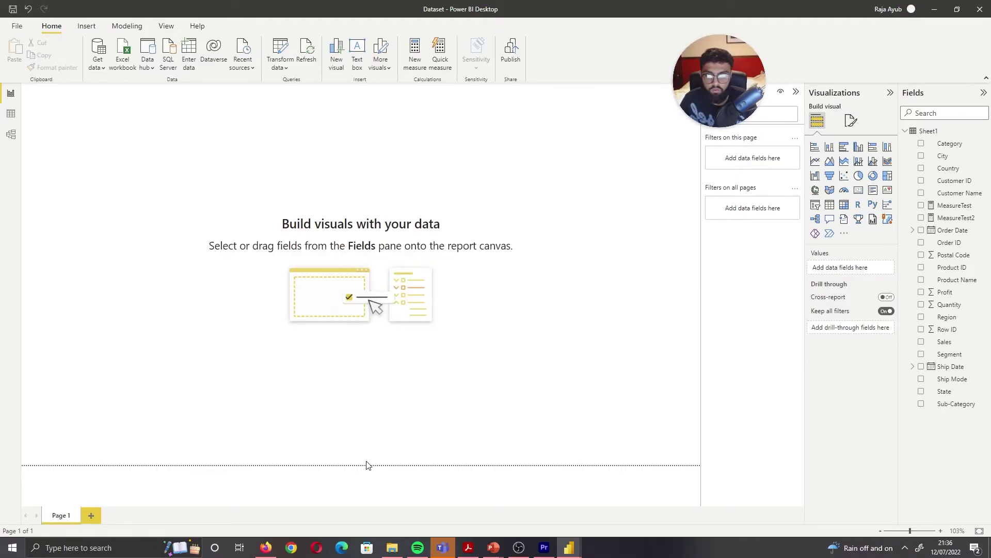
Return the browser to the workspace content list, then bring the live-connected Report1 window forward
click(266, 547)
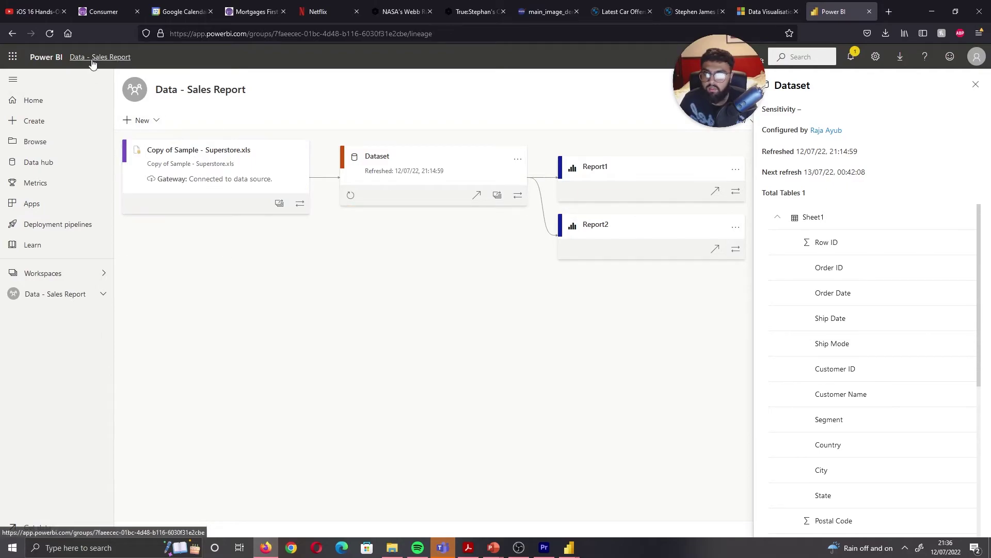
click(12, 33)
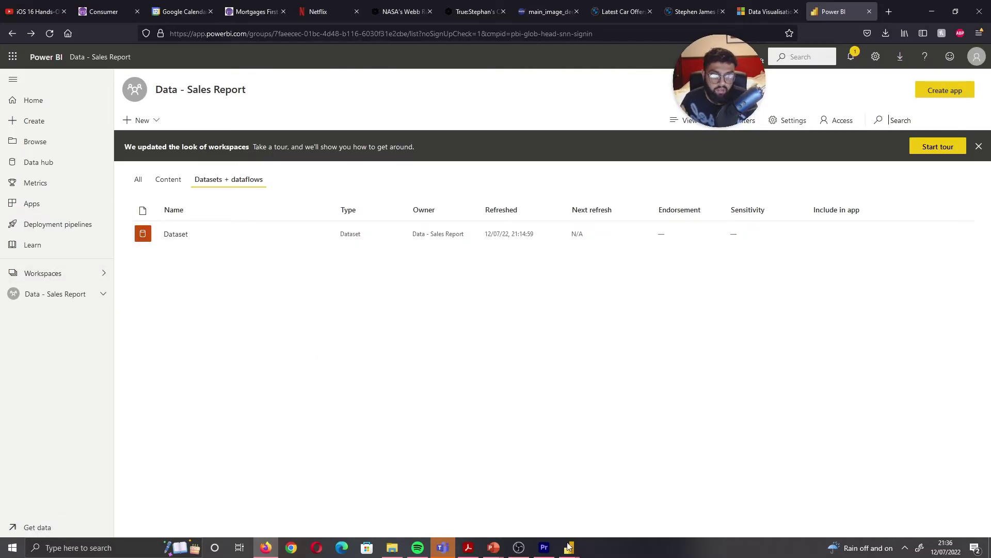
mouse_move(569, 547)
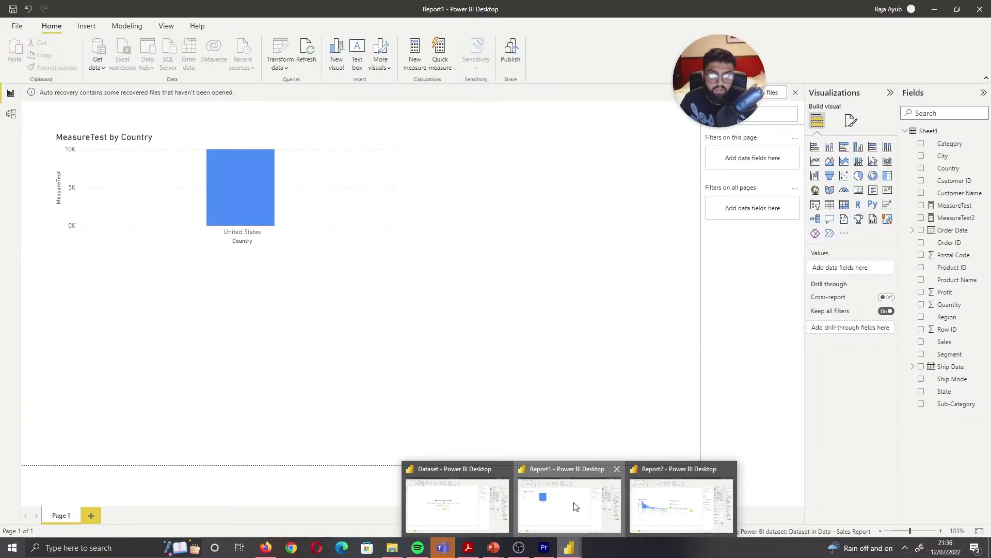
click(571, 517)
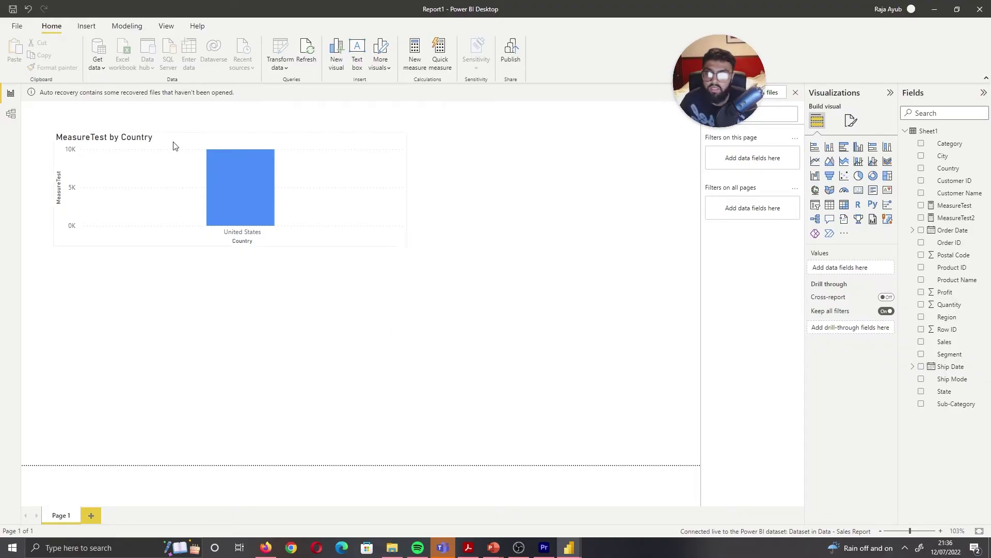
Start a new blank report from the File menu and dismiss the welcome screen
click(99, 67)
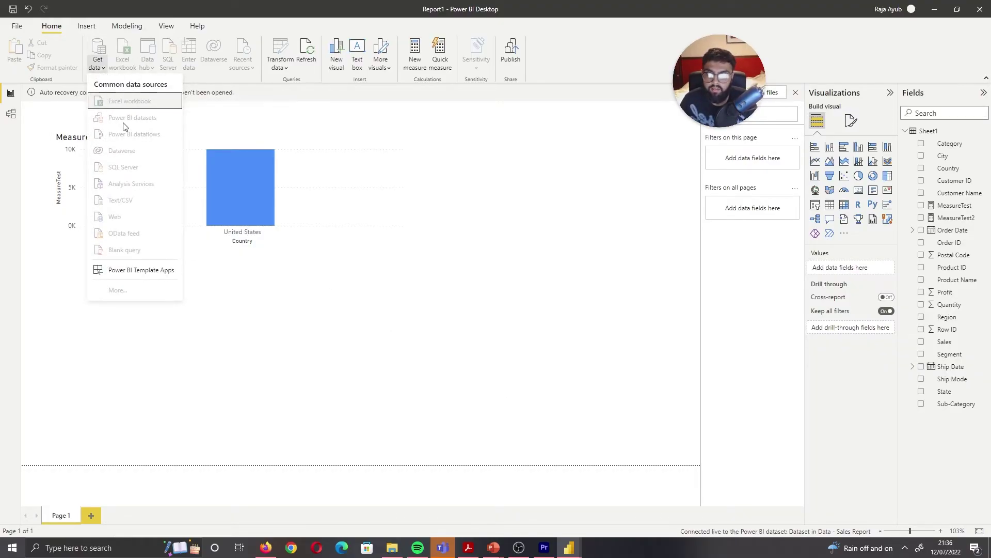
click(17, 26)
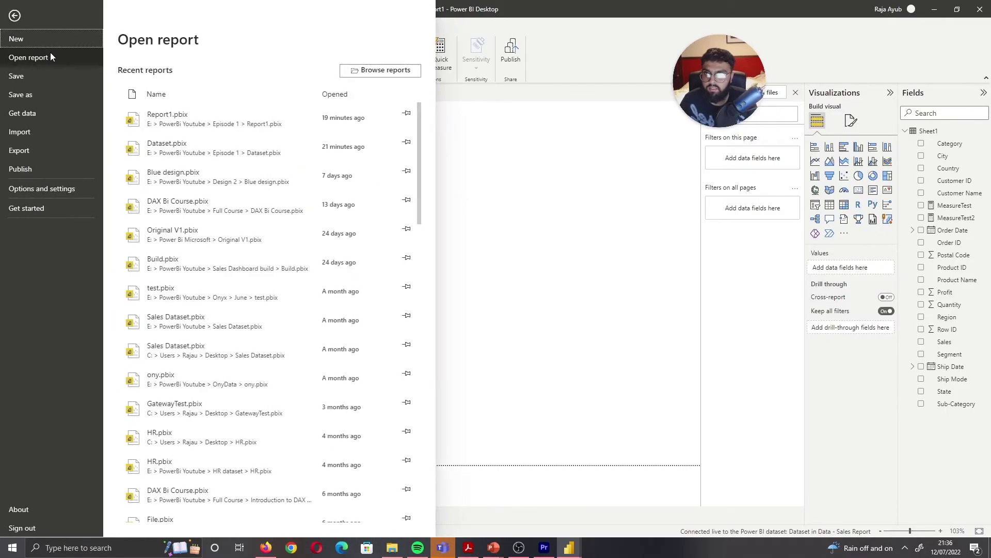
click(41, 42)
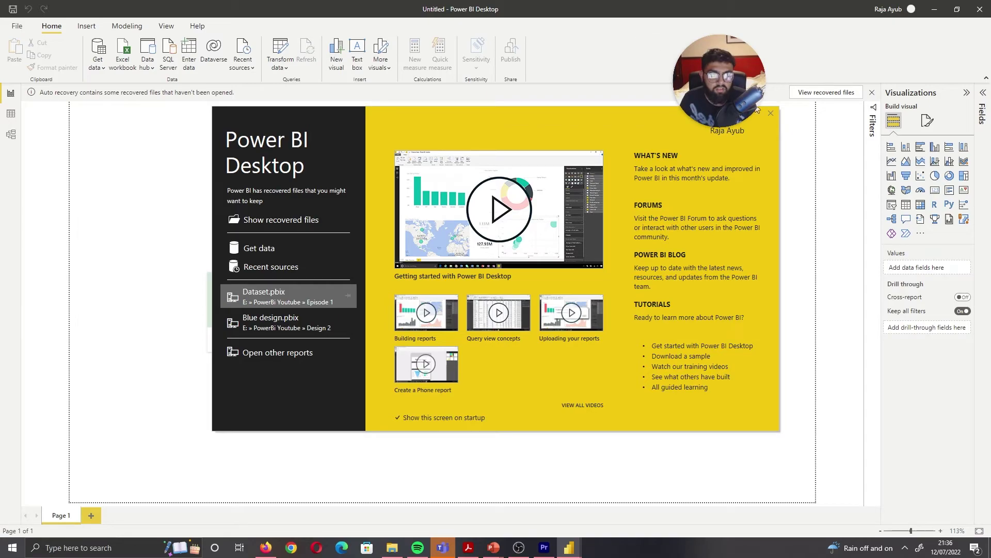
click(770, 113)
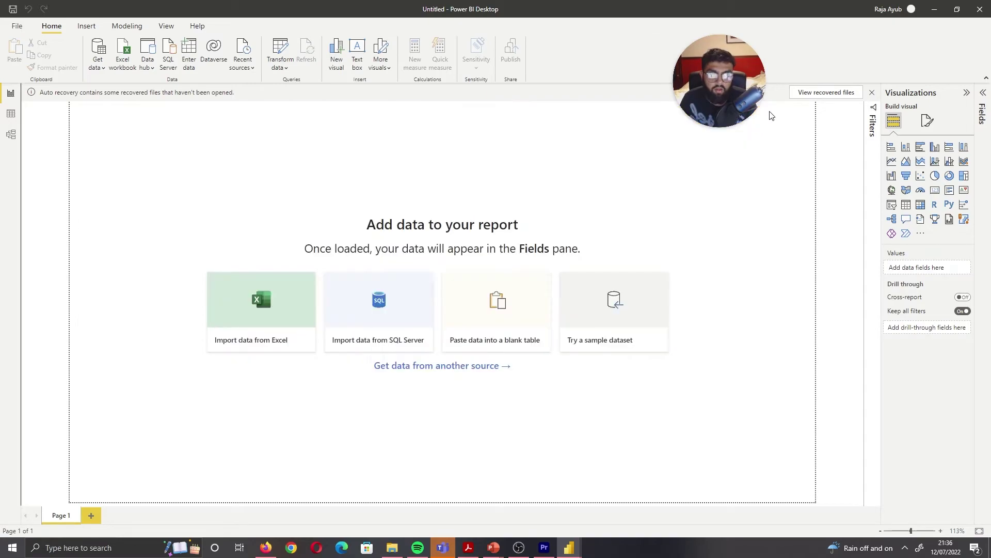
Choose Power BI datasets as the source and pick Dataset from Data - Sales Report
click(101, 67)
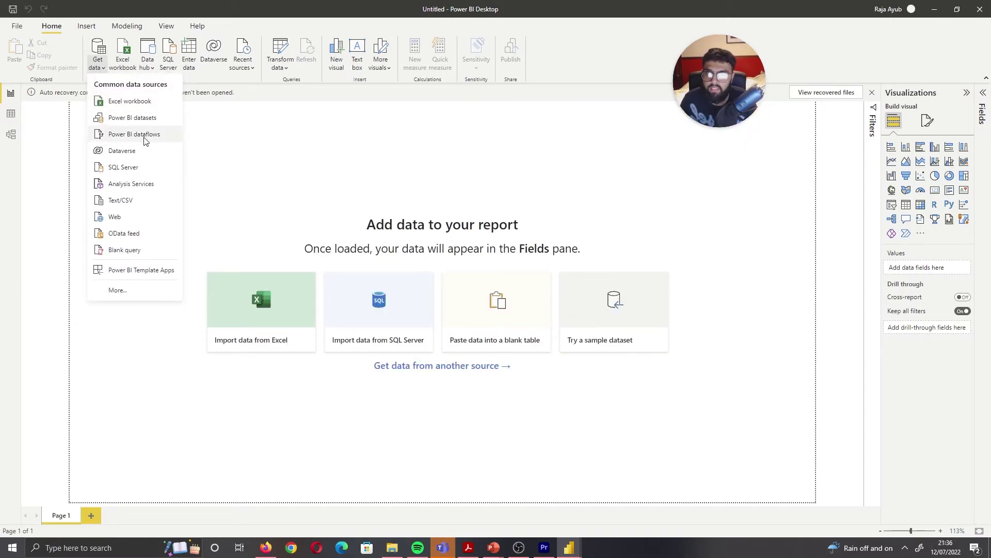
click(132, 118)
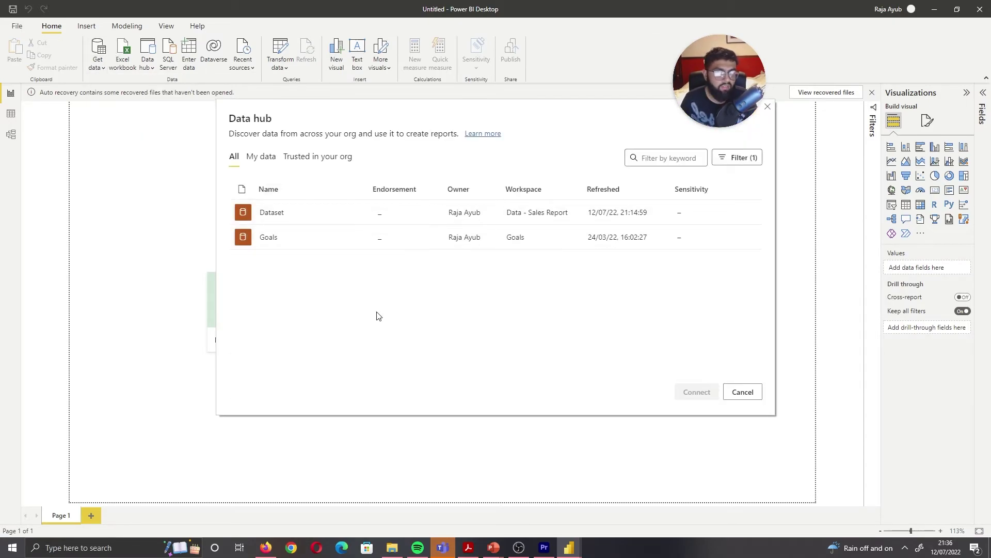
click(279, 216)
Connect live to Dataset and build an enlarged MeasureTest by City column chart from Sheet1
click(697, 391)
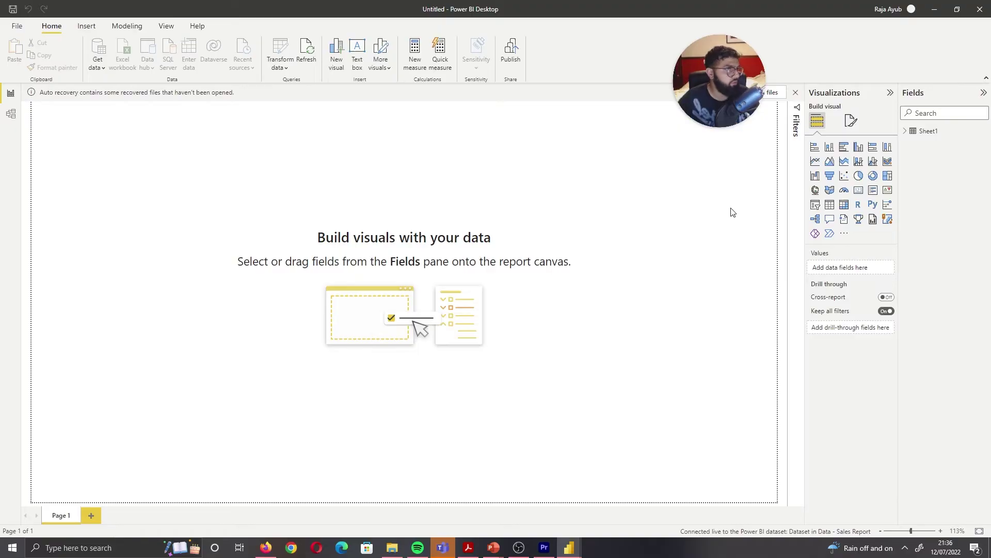
click(905, 131)
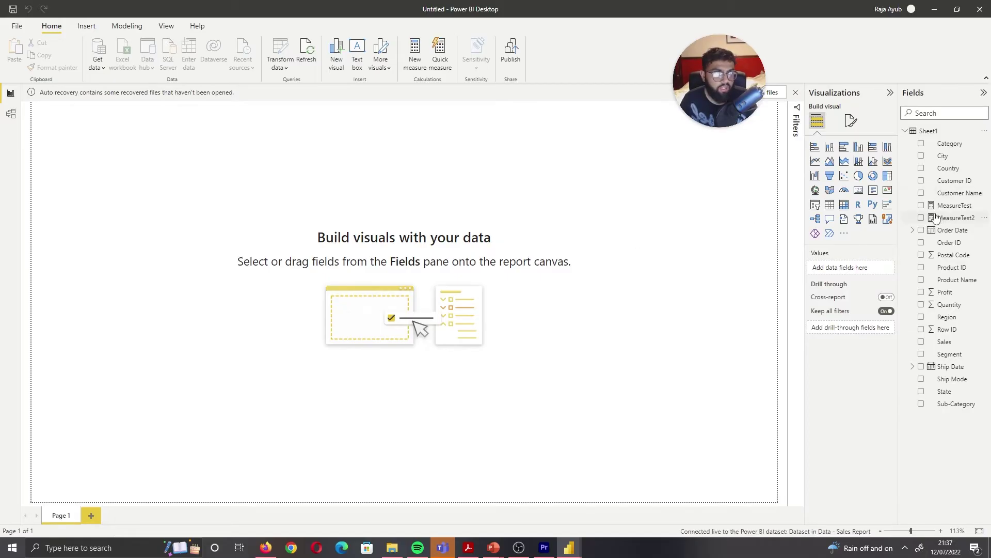
click(921, 205)
drag(216, 194, 545, 250)
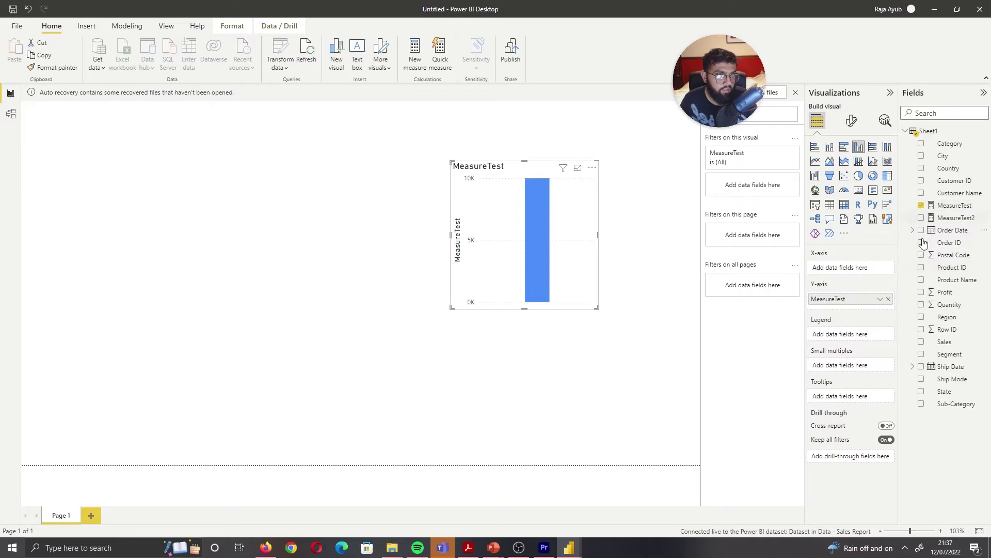
click(921, 155)
drag(545, 245, 601, 203)
drag(507, 274, 436, 279)
click(691, 268)
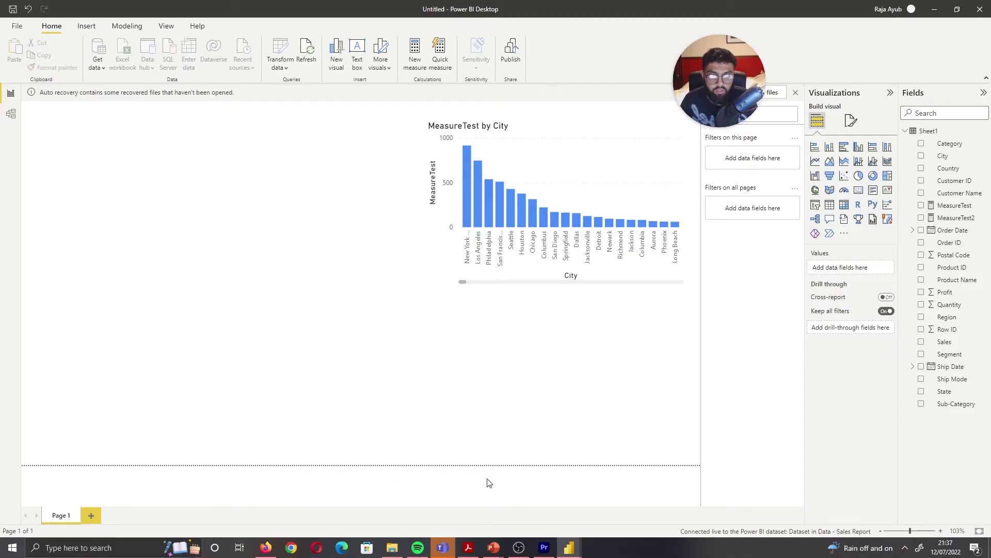
In the Dataset file, rename the Sheet1 measure MeasureTest2 to MeasureTest3
mouse_move(569, 546)
click(416, 492)
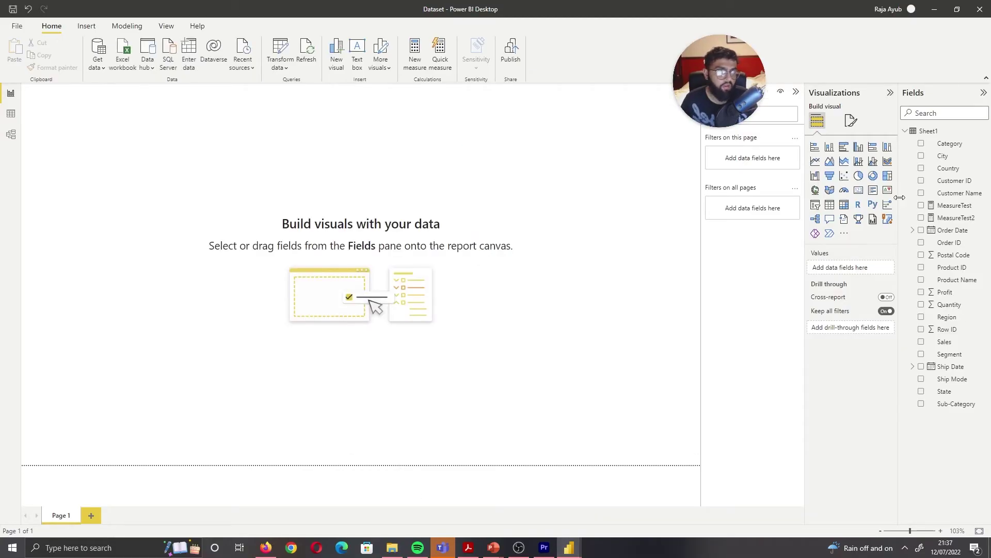
click(928, 130)
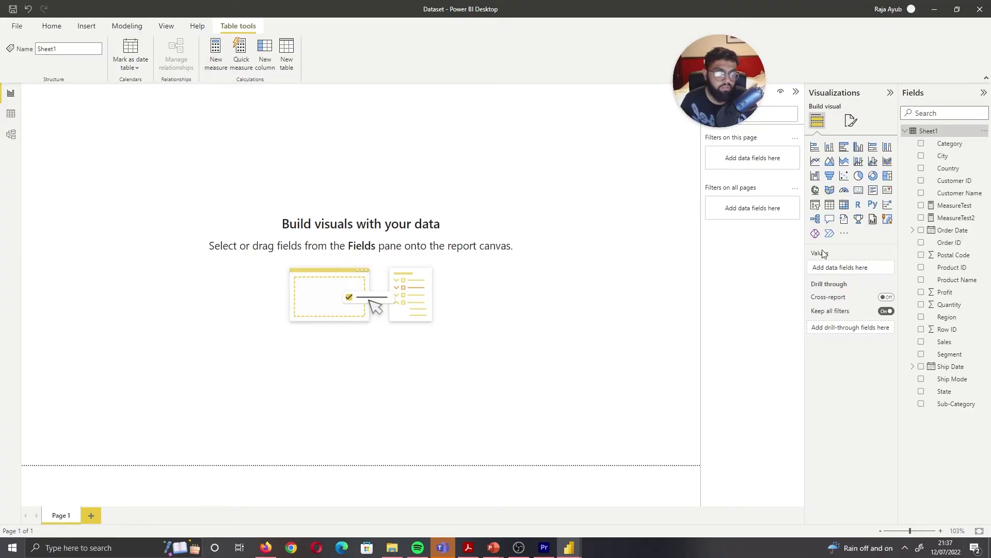
click(956, 217)
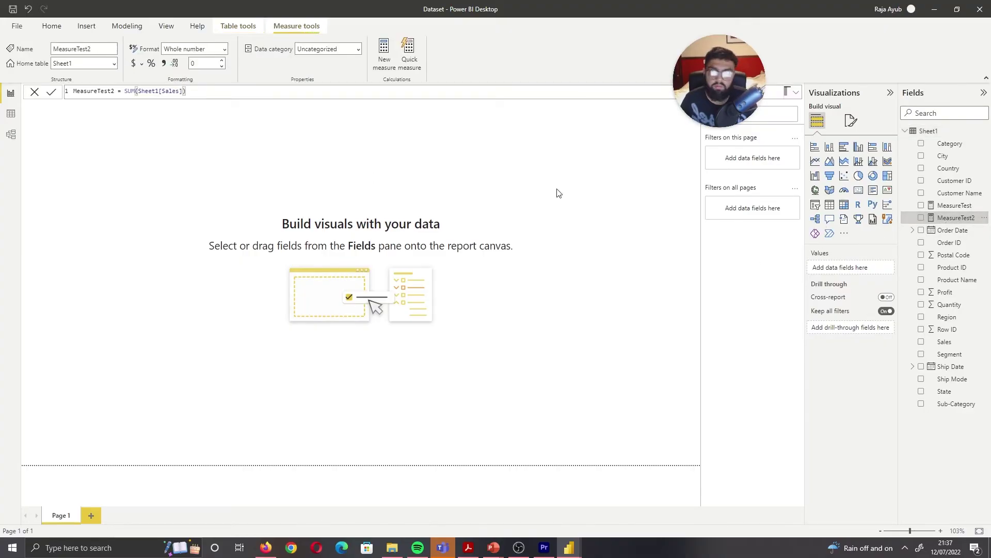
double_click(106, 90)
text(MeasureTest3)
key(Return)
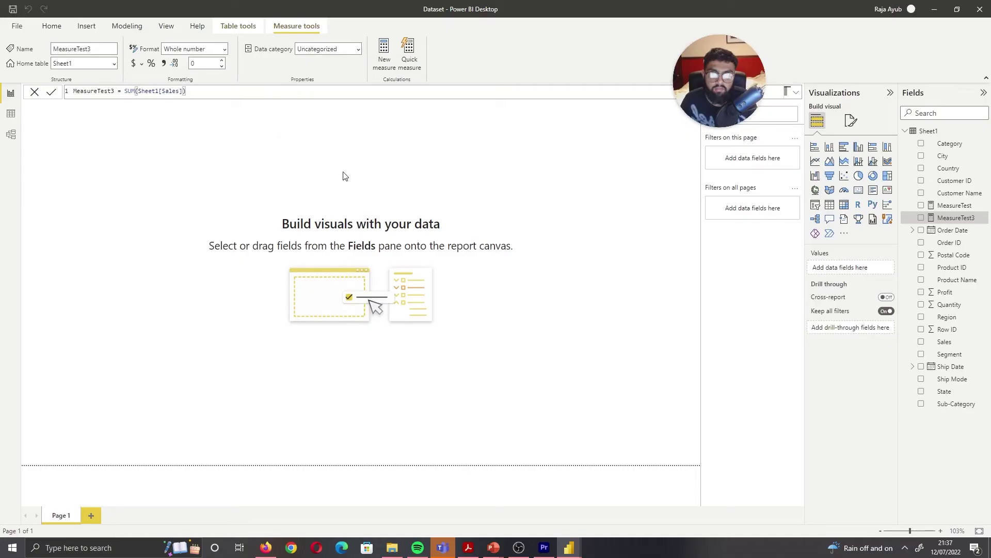
click(352, 182)
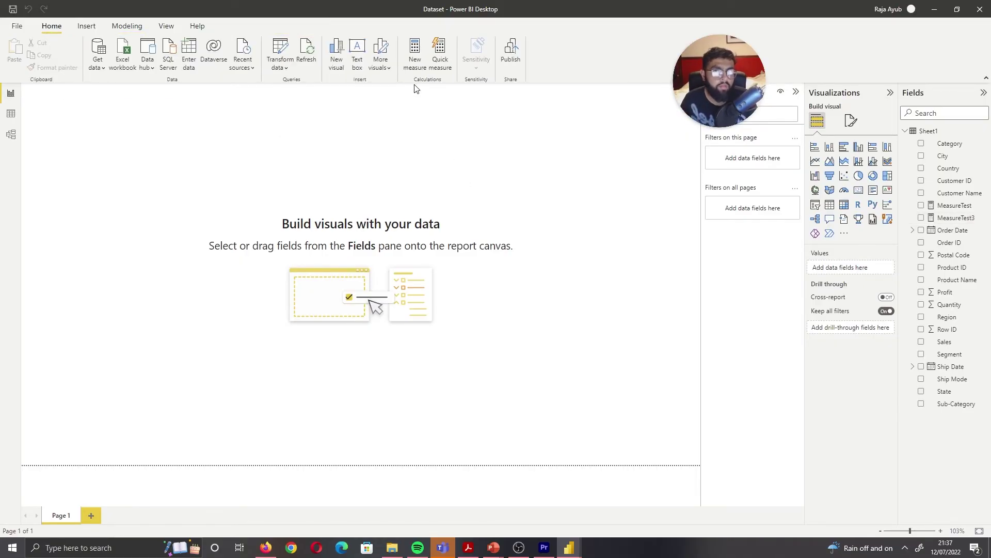
Save and republish Dataset to Data - Sales Report, replacing the existing dataset, then return to the Untitled report
click(547, 290)
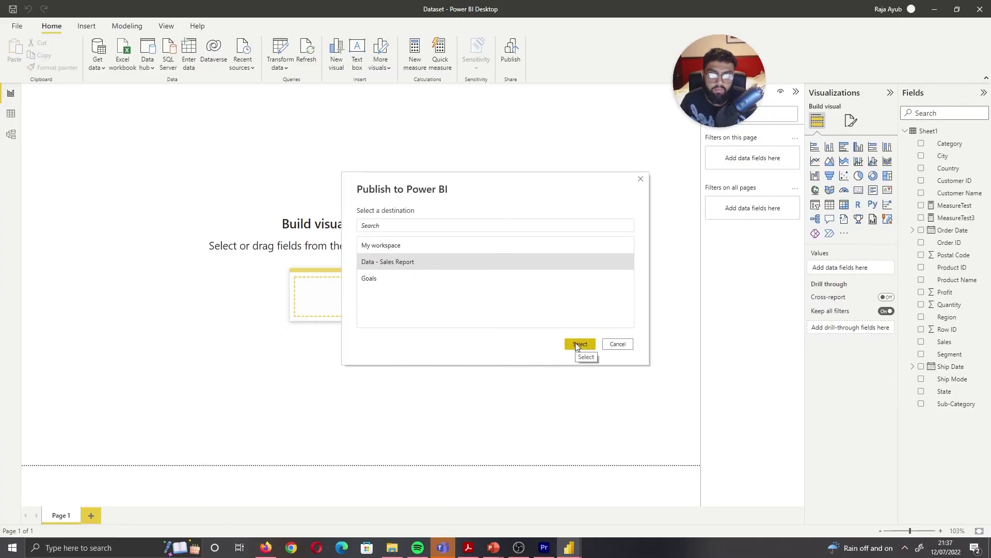
click(578, 345)
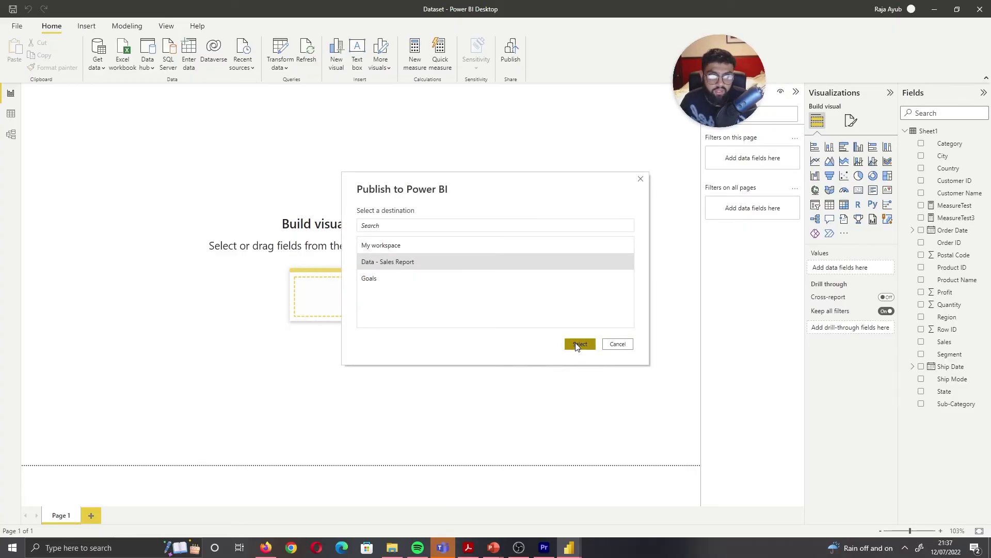
click(544, 325)
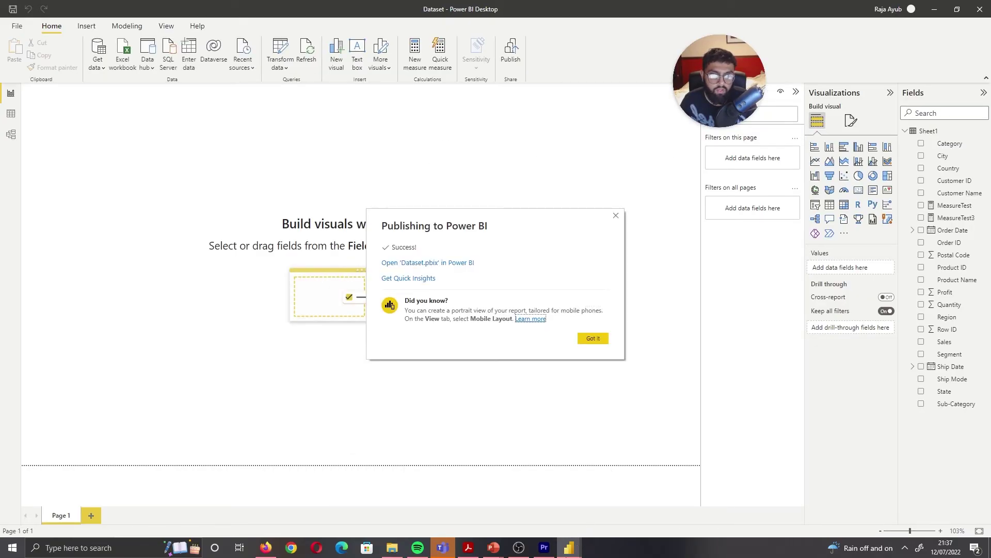
mouse_move(569, 547)
click(705, 503)
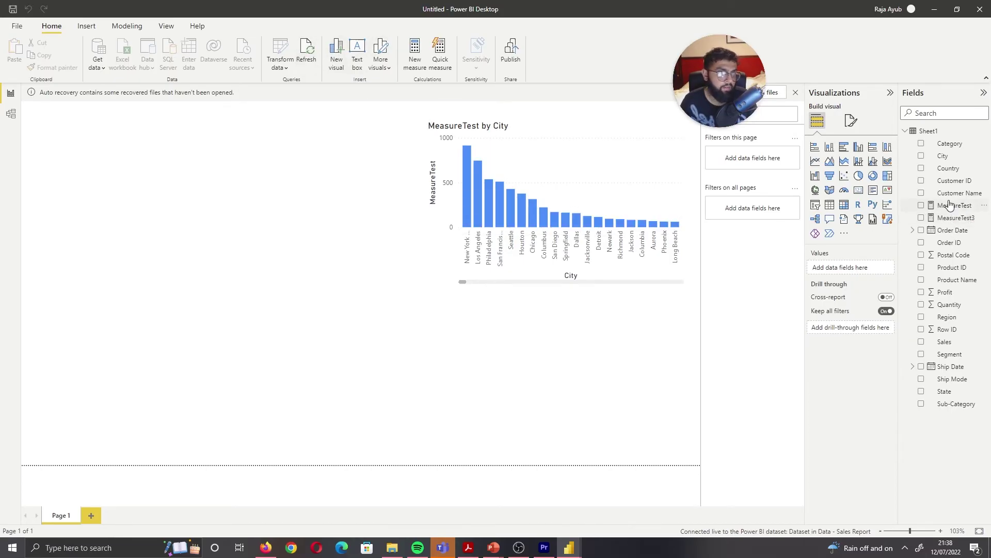
List all items in the Data - Sales Report workspace in the browser
click(266, 548)
click(140, 180)
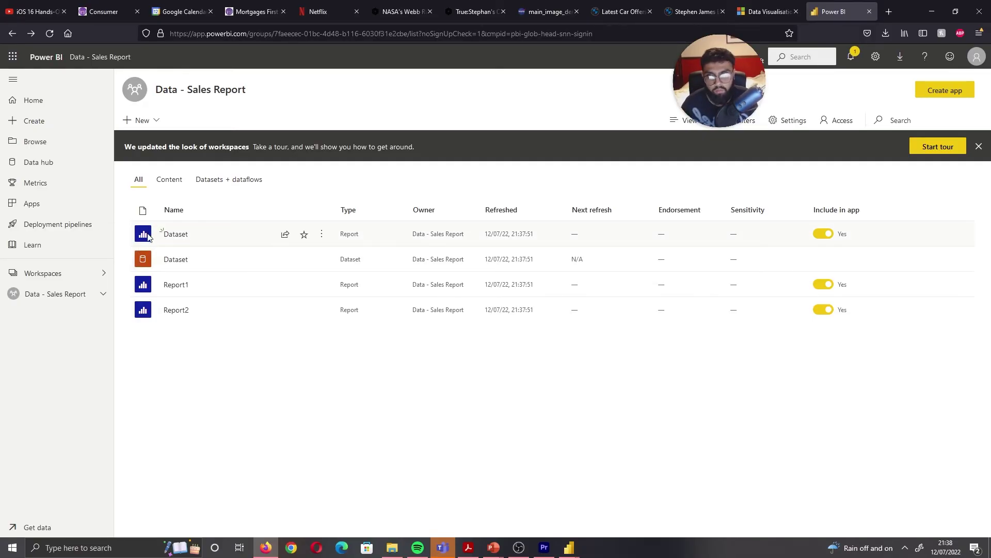
mouse_move(569, 547)
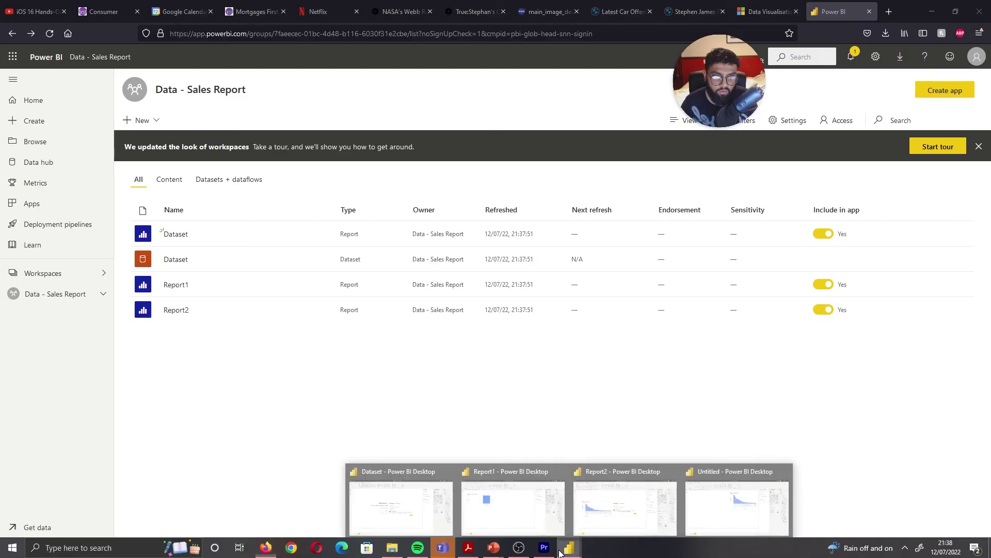
click(421, 503)
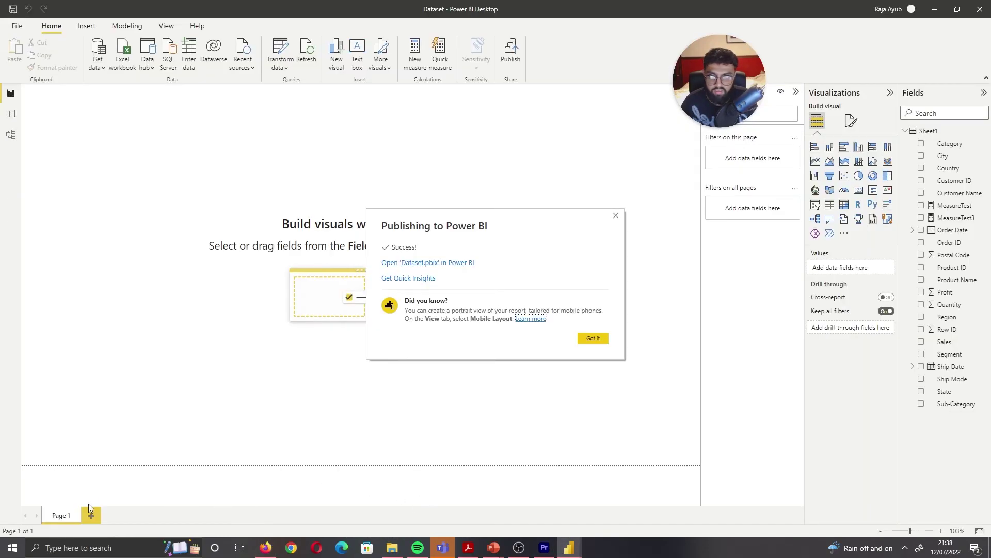
click(265, 546)
Delete the Dataset report from the workspace and confirm the deletion
click(321, 234)
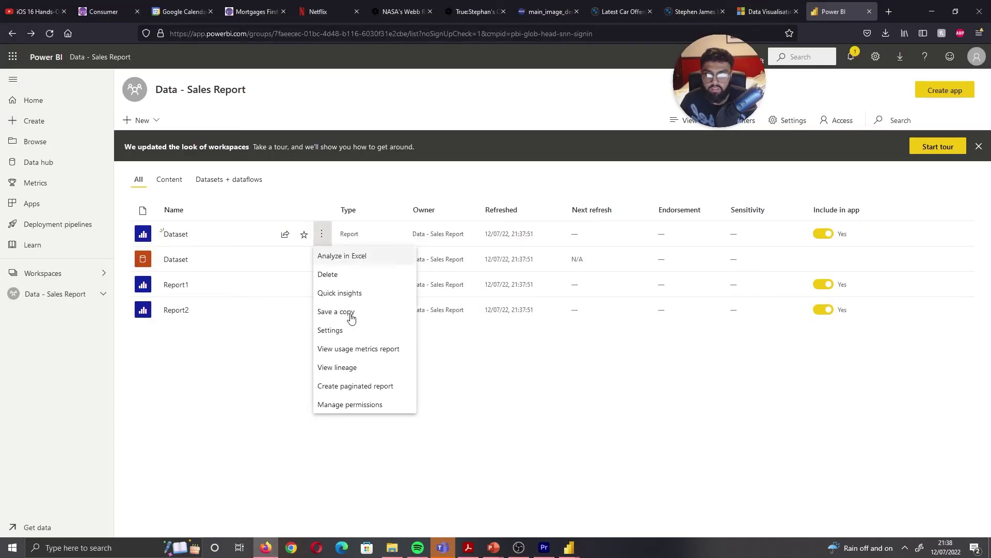
click(350, 275)
click(448, 315)
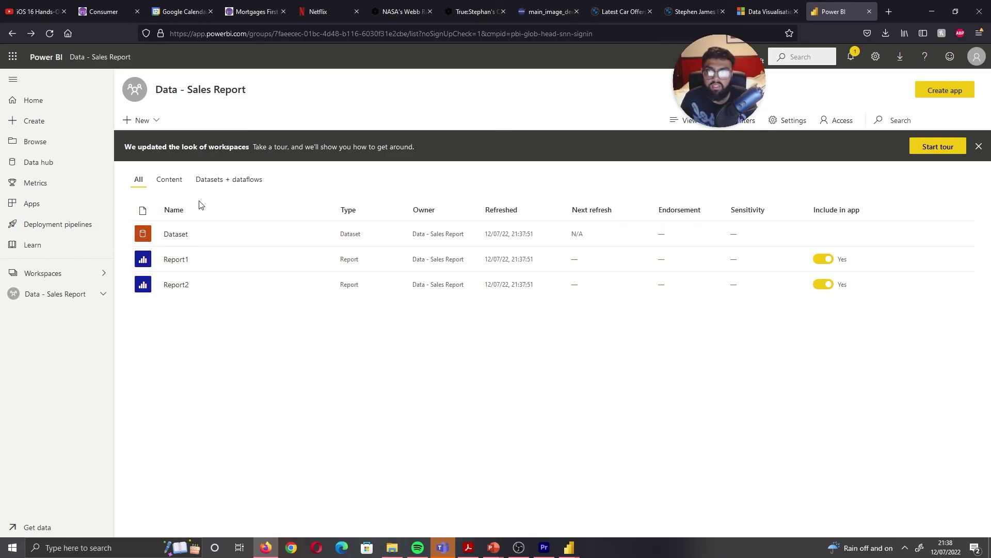
Switch the workspace to Lineage view, showing Superstore.xls feeding Dataset, then Report1 and Report2
click(685, 121)
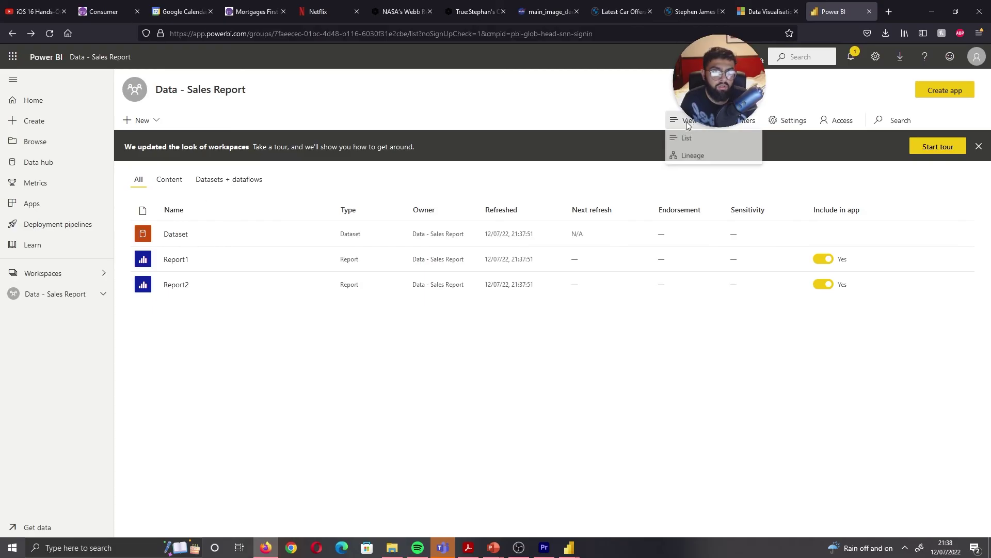
click(692, 157)
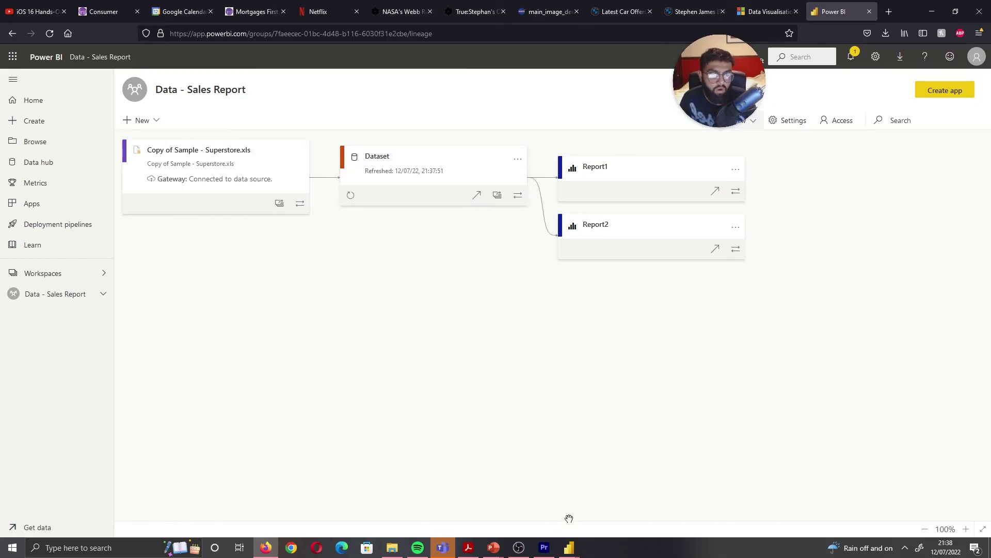
mouse_move(569, 543)
click(405, 491)
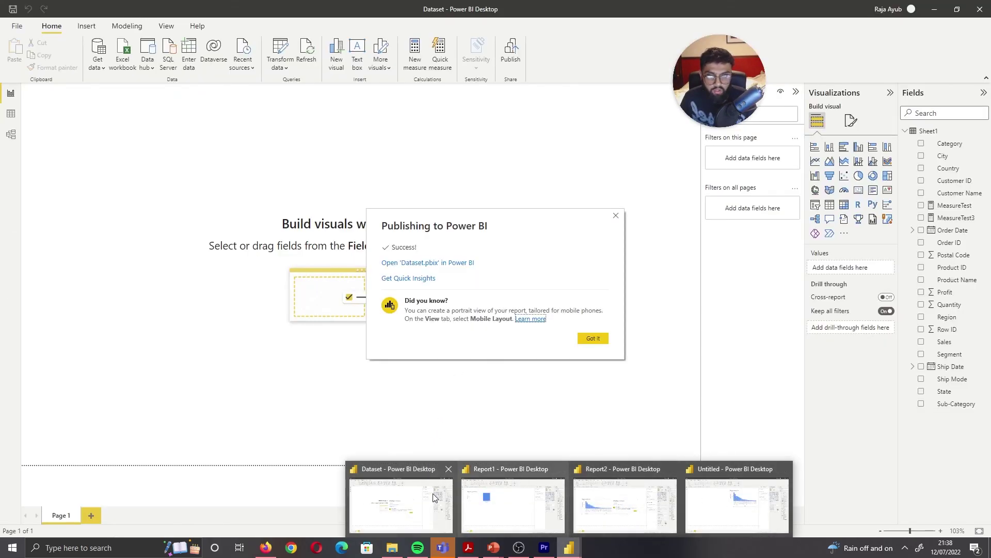
click(265, 547)
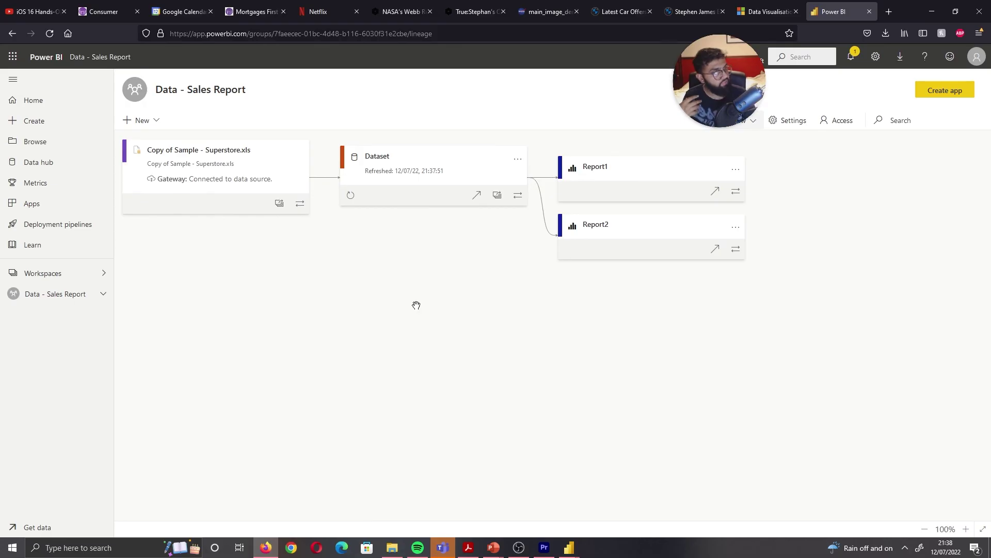